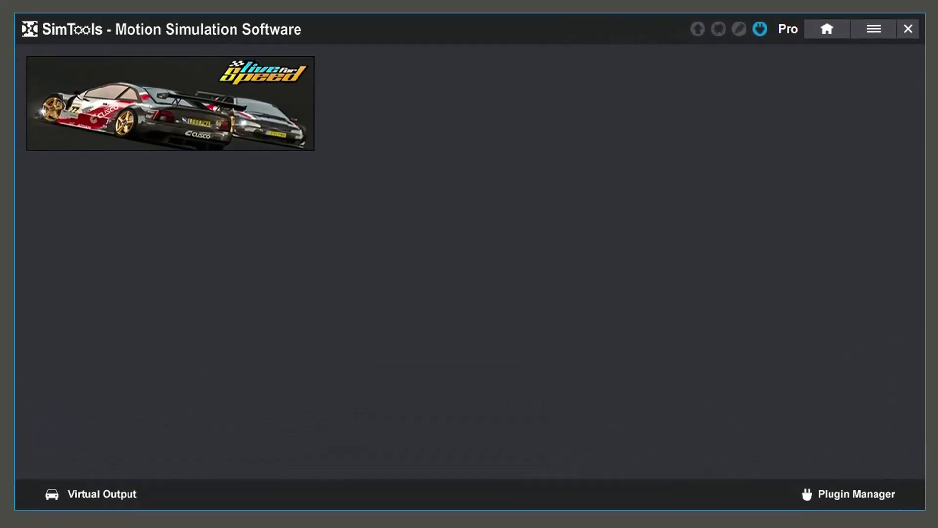
Install the Serial interface plugin from the plugin repository.
{"action": "left_click", "coordinate": [849, 494]}
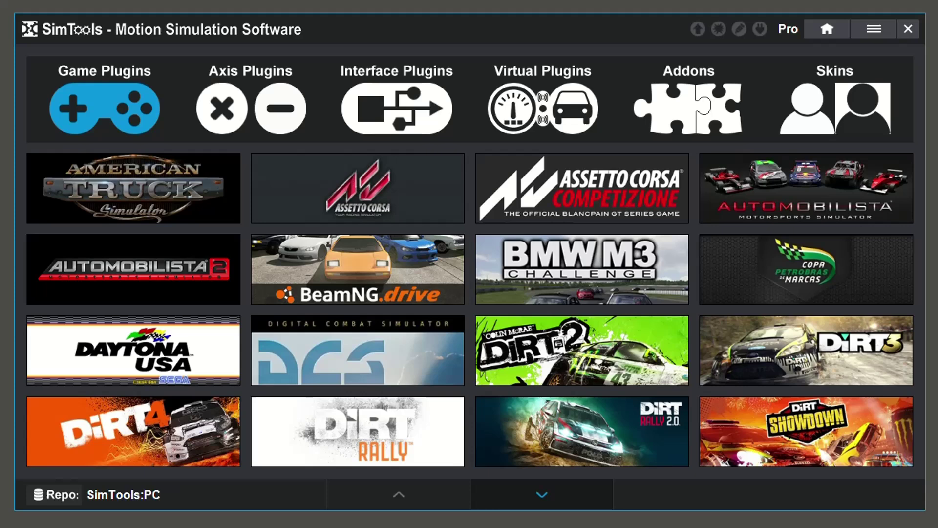
{"action": "left_click", "coordinate": [396, 108]}
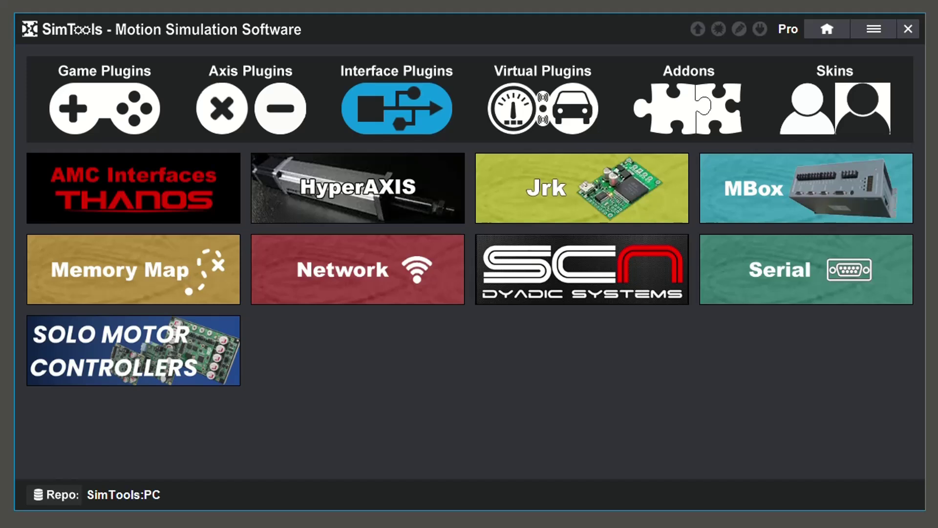
{"action": "mouse_move", "coordinate": [806, 269]}
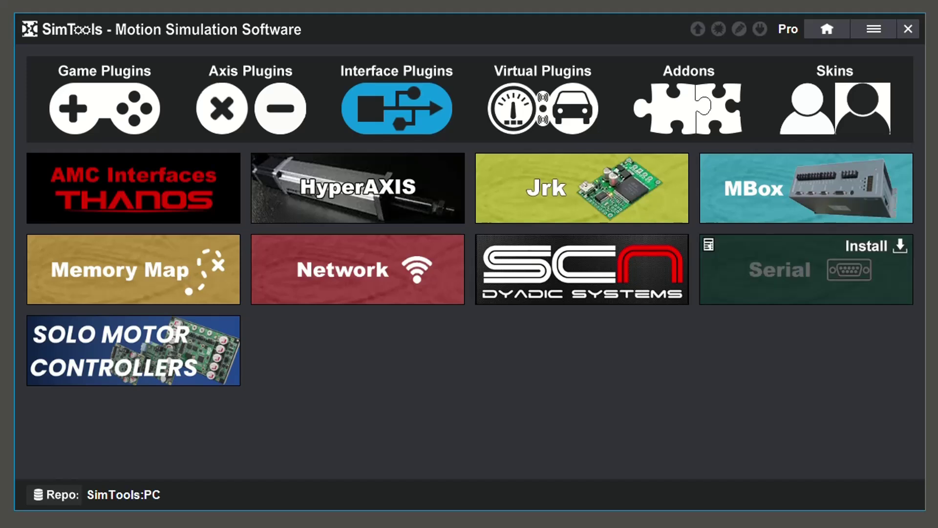
{"action": "left_click", "coordinate": [876, 246]}
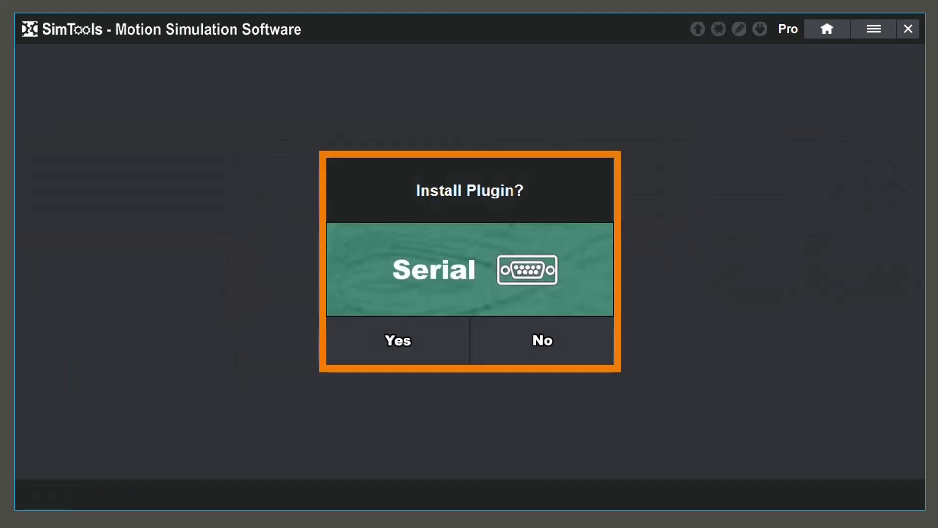
{"action": "left_click", "coordinate": [398, 340]}
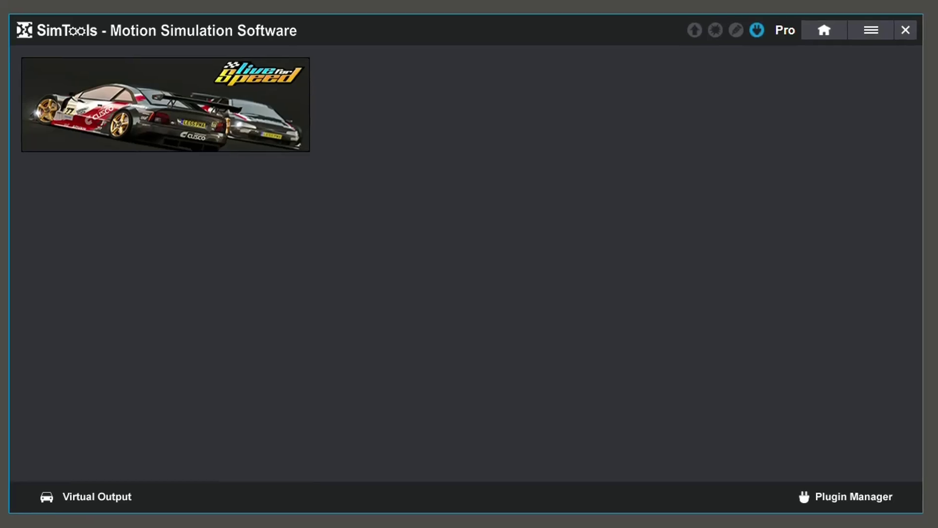
Open the interface setup and select the Serial plugin for motion Interface1.
{"action": "left_click", "coordinate": [873, 28]}
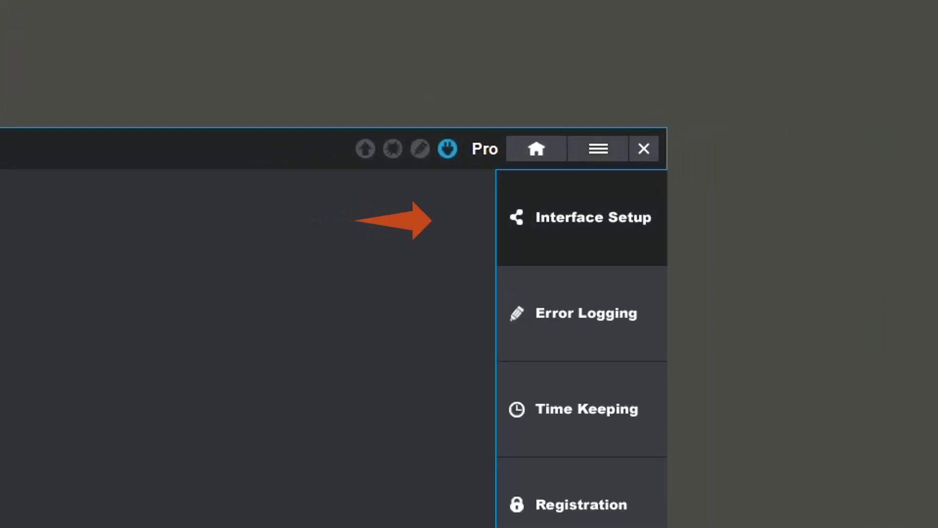
{"action": "left_click", "coordinate": [582, 217]}
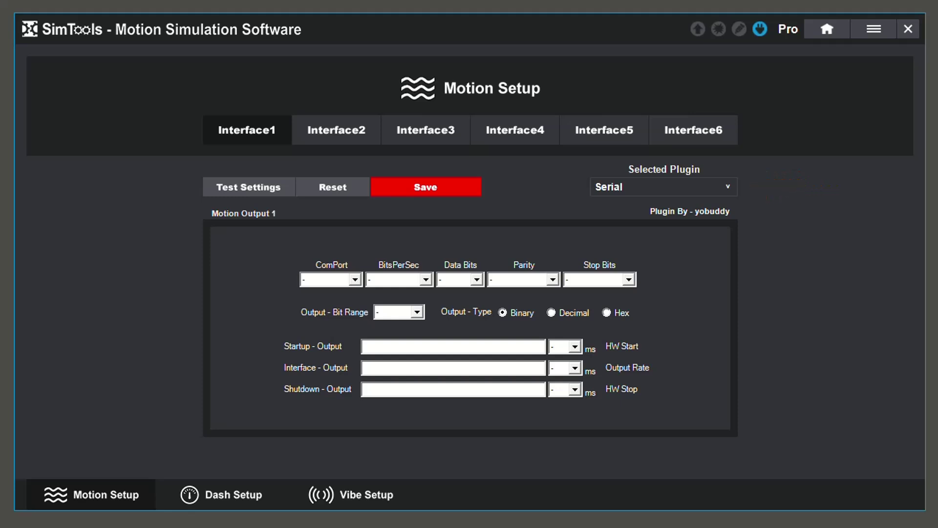
{"action": "left_click", "coordinate": [663, 187]}
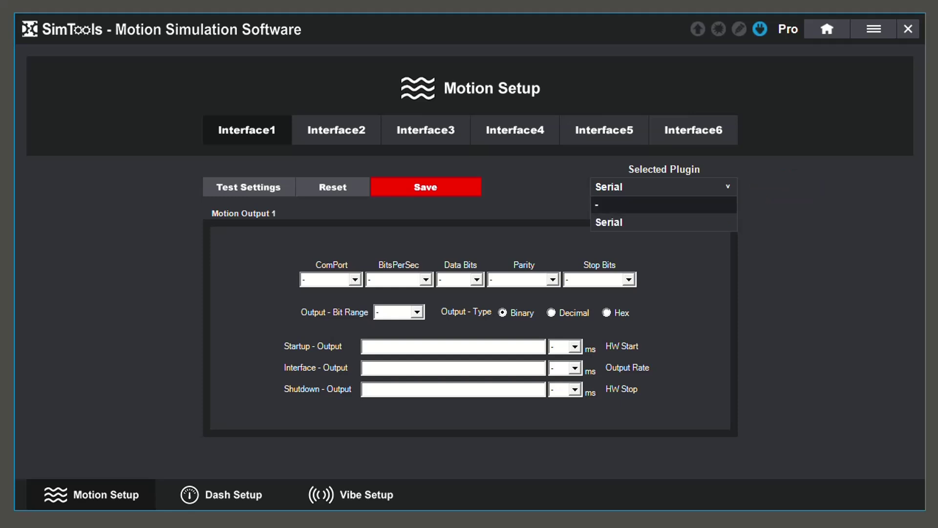
{"action": "left_click", "coordinate": [663, 222]}
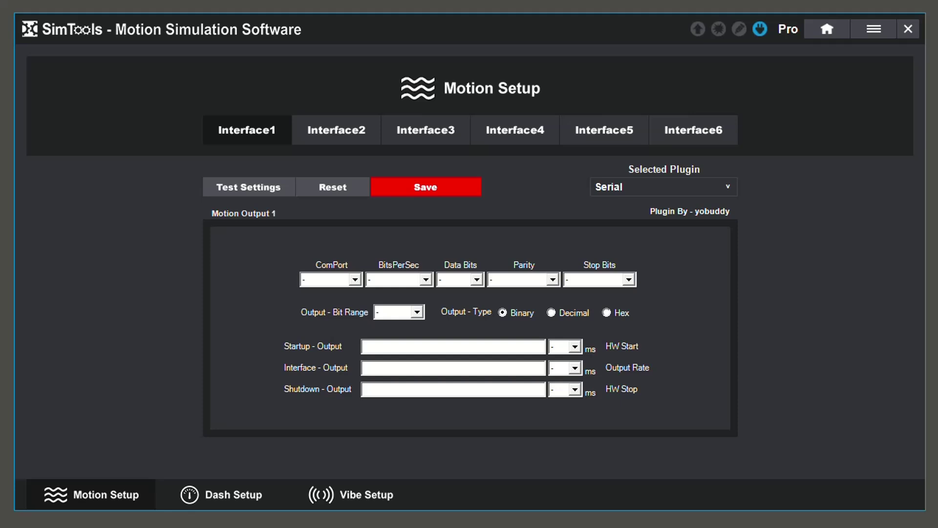
Configure the serial connection with ComPort COM1, 115200 bits per second, 8 data bits, parity None and 1 stop bit.
{"action": "left_click", "coordinate": [355, 279]}
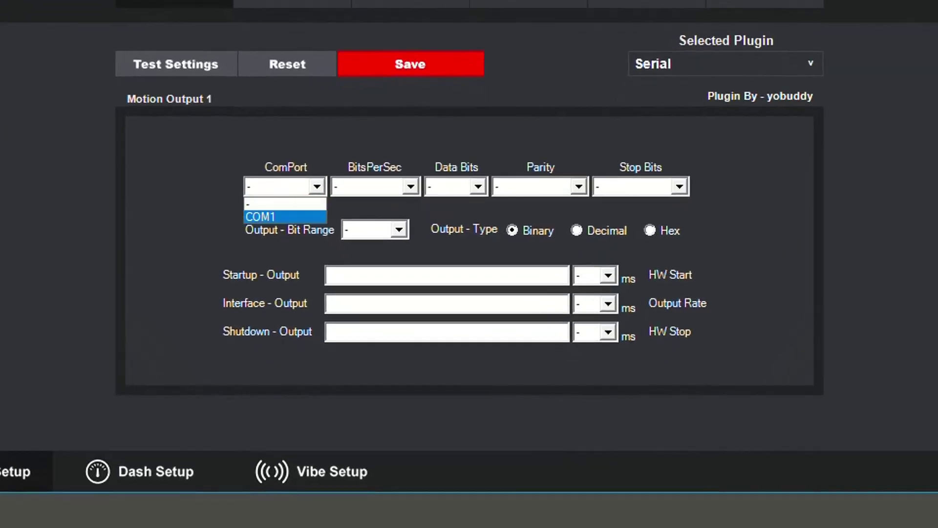
{"action": "left_click", "coordinate": [285, 217]}
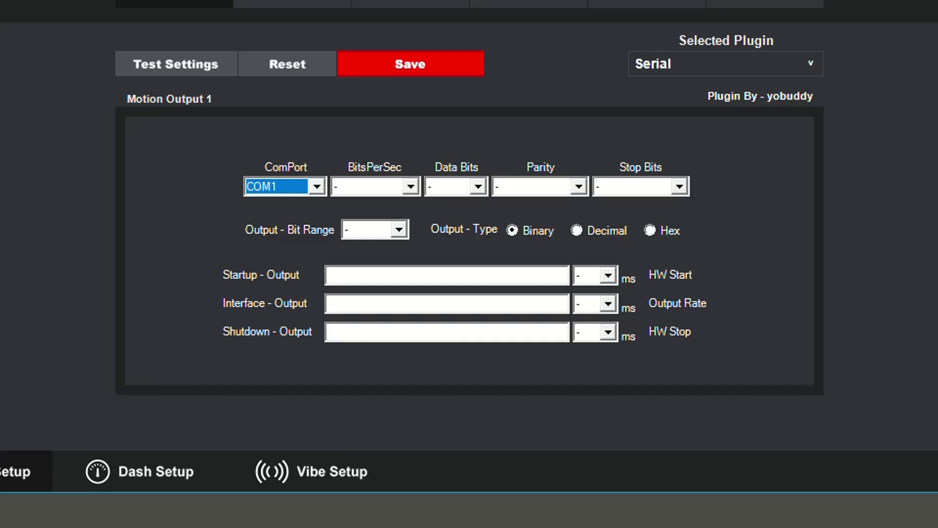
{"action": "left_click", "coordinate": [411, 186]}
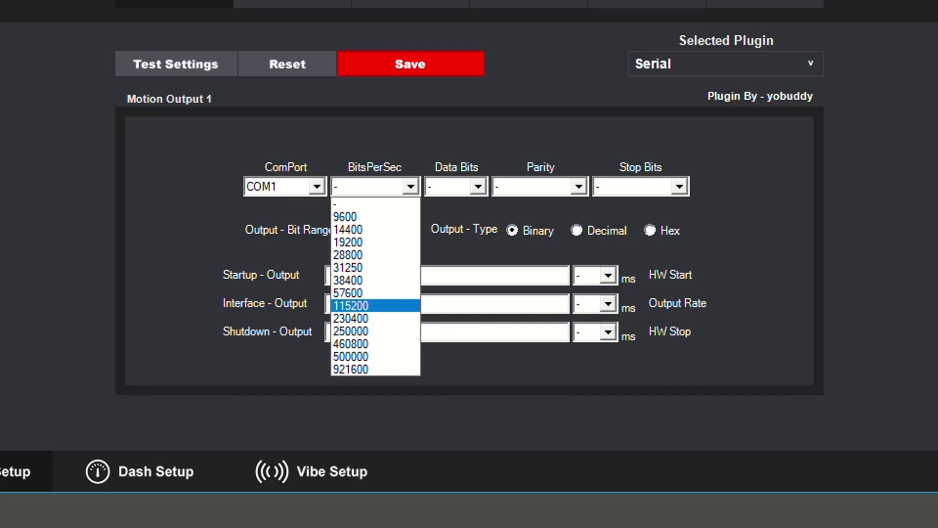
{"action": "key", "text": "Return"}
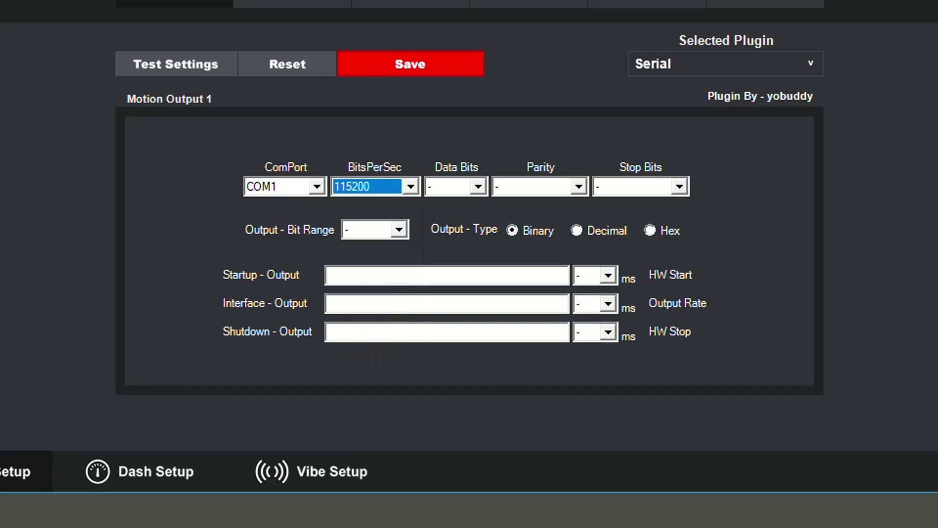
{"action": "left_click", "coordinate": [478, 187]}
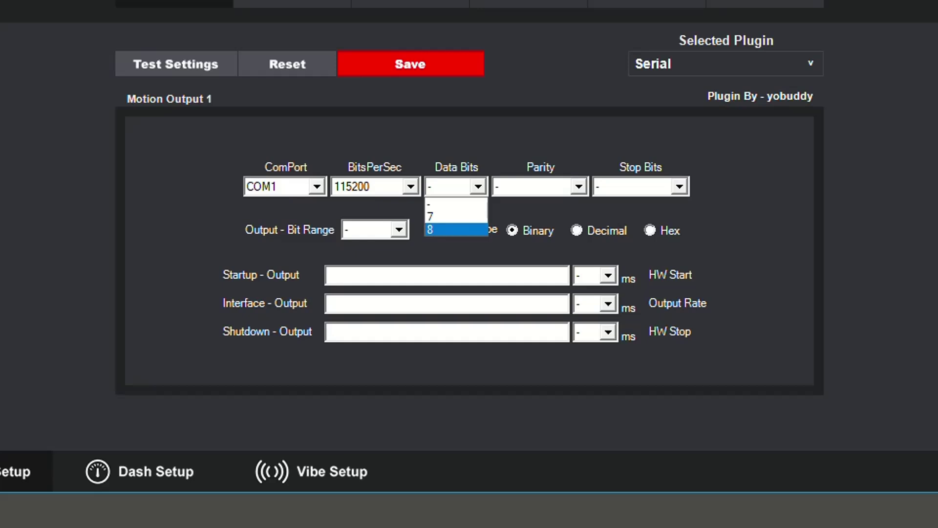
{"action": "left_click", "coordinate": [447, 229]}
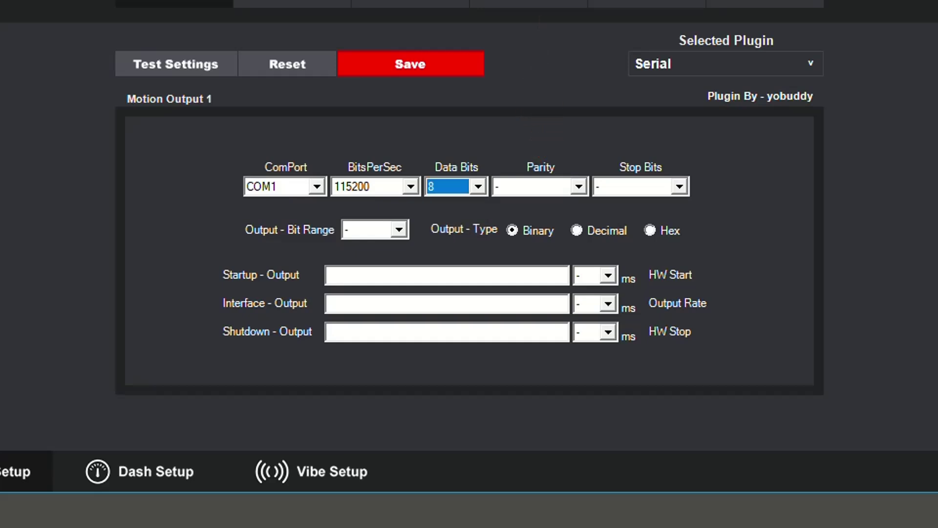
{"action": "left_click", "coordinate": [578, 186]}
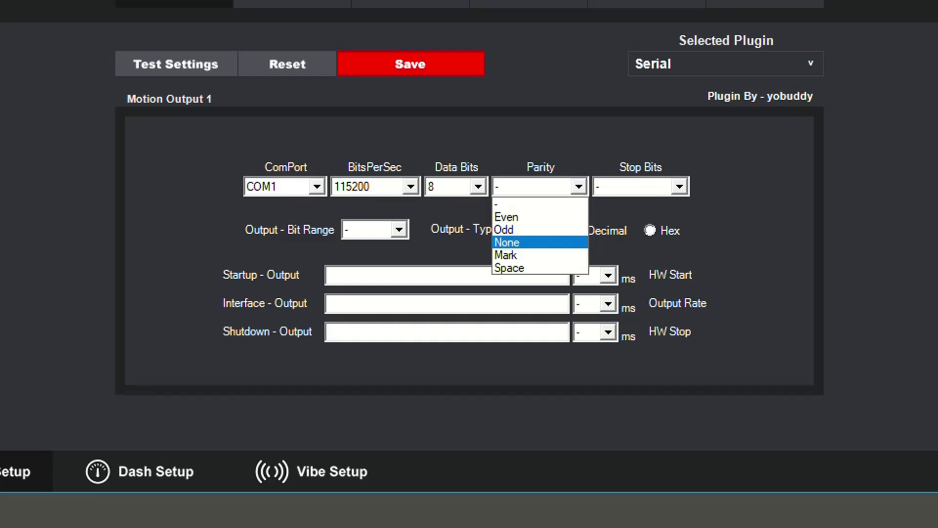
{"action": "left_click", "coordinate": [531, 242]}
{"action": "left_click", "coordinate": [680, 186]}
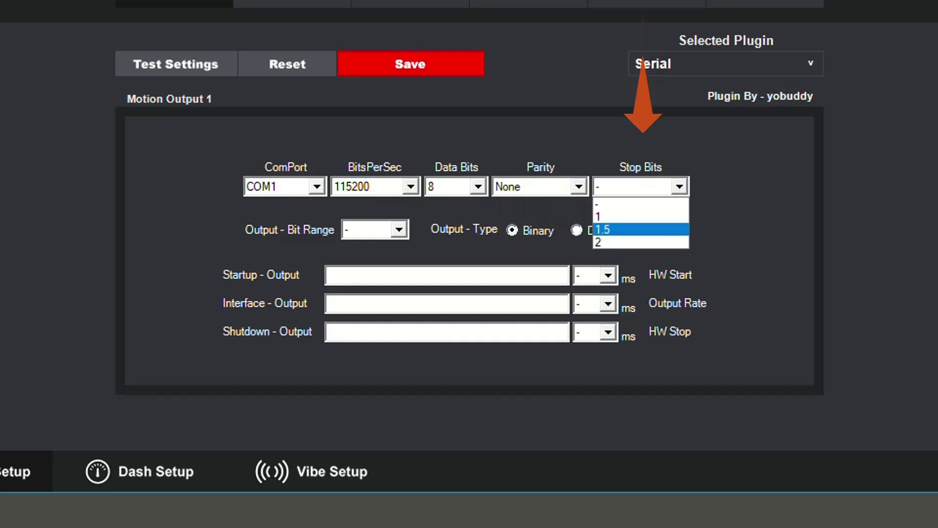
{"action": "left_click", "coordinate": [615, 216]}
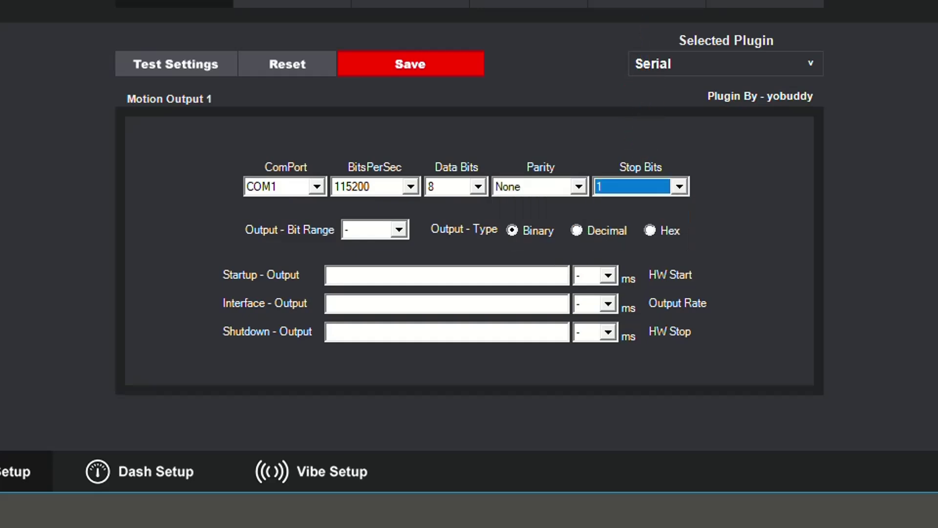
Set the output bit range to 8 and enter <Axis1a><Axis2a> as the interface output.
{"action": "left_click", "coordinate": [399, 229]}
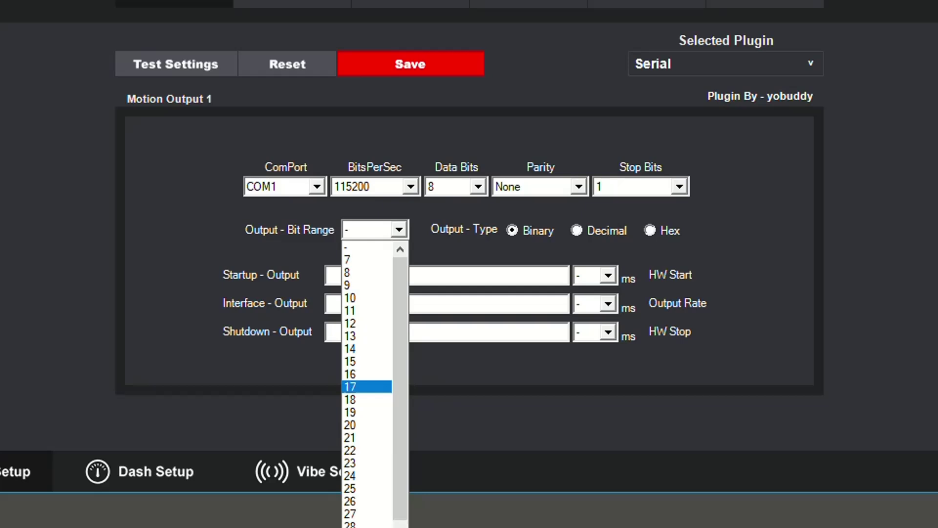
{"action": "left_click", "coordinate": [366, 272]}
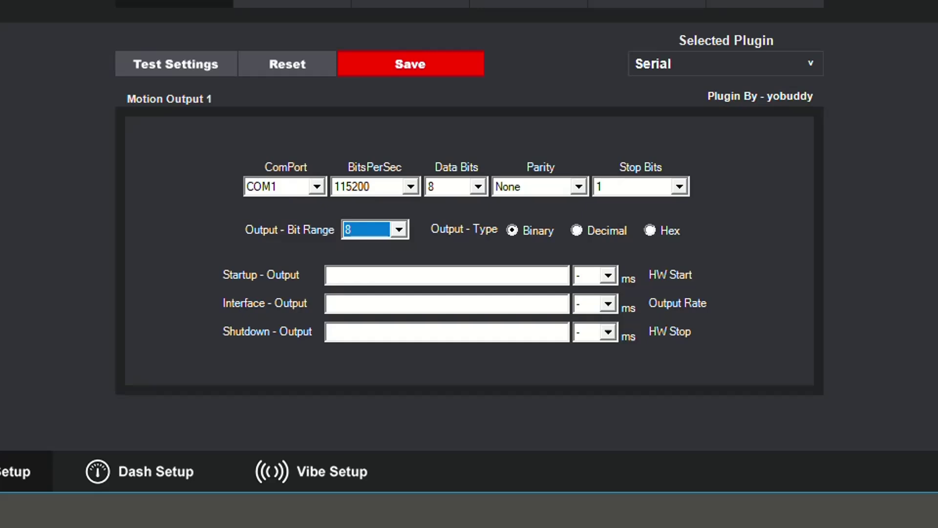
{"action": "left_click", "coordinate": [328, 303]}
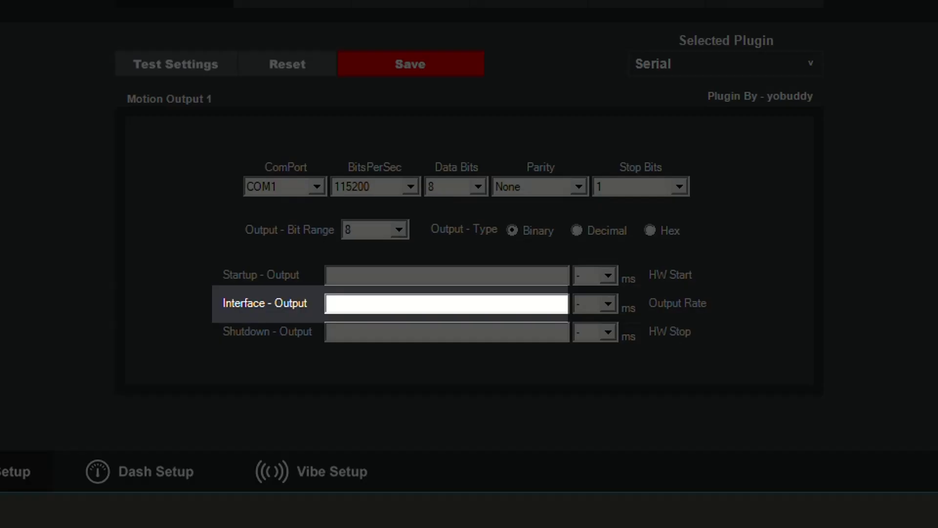
{"action": "type", "text": "<Axis1a><Axis2a>"}
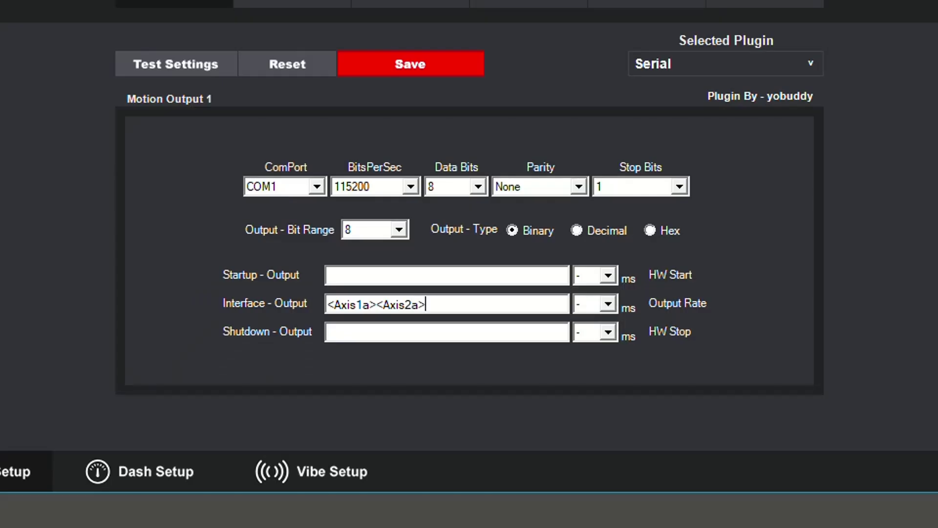
Set the interface output rate to 10 ms and save the Interface1 settings.
{"action": "left_click", "coordinate": [607, 304]}
{"action": "scroll", "coordinate": [586, 409], "scroll_direction": "down", "scroll_amount": 1}
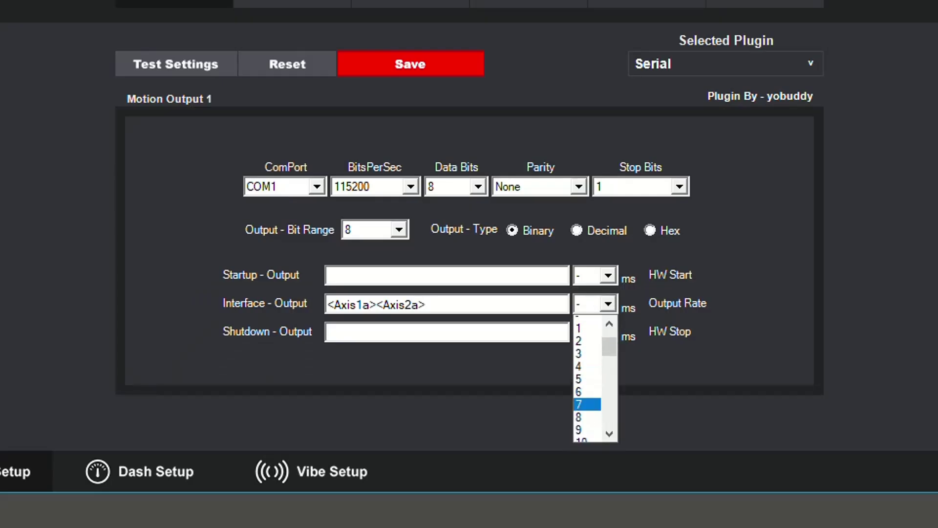
{"action": "left_click", "coordinate": [586, 410]}
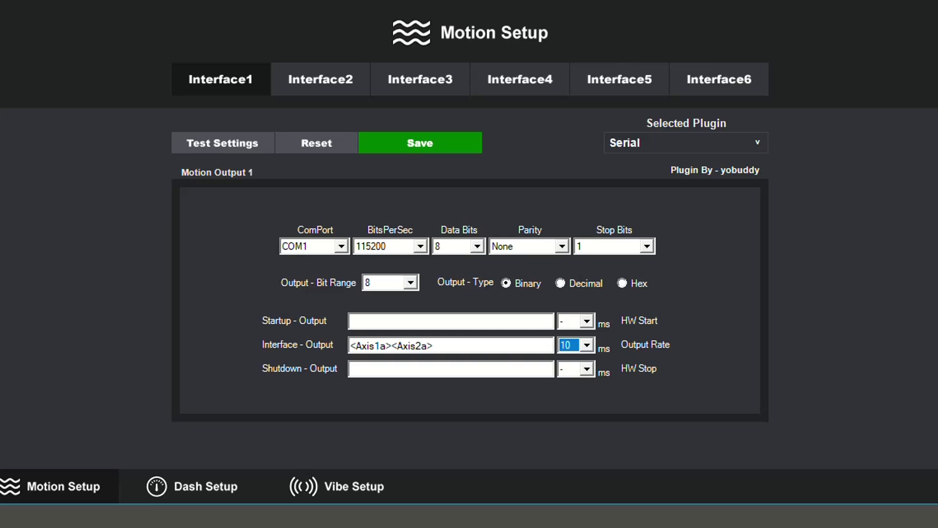
{"action": "left_click", "coordinate": [410, 64]}
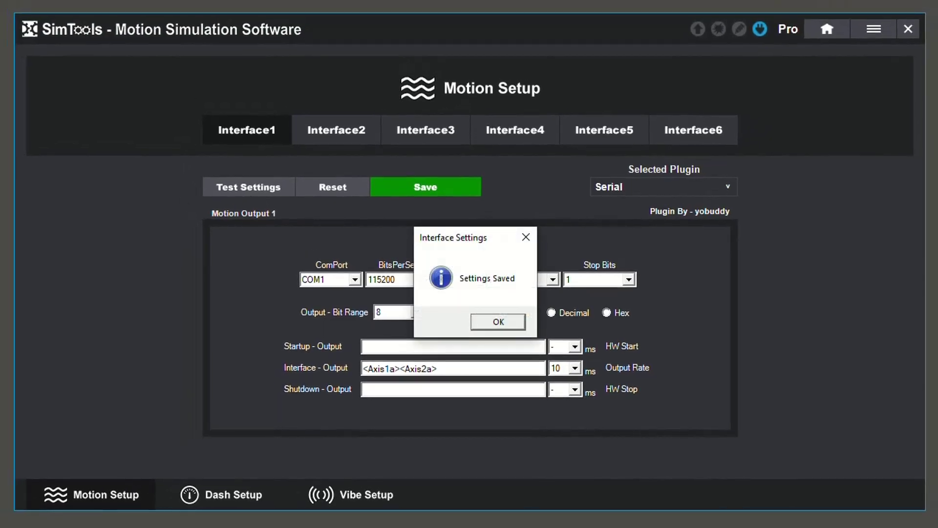
{"action": "key", "text": "Return"}
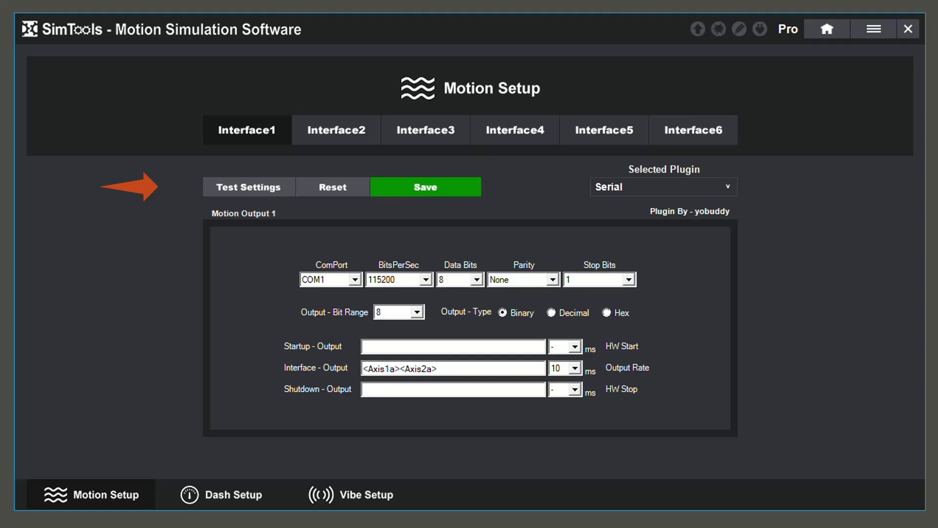
Start the settings test for Interface1 and try the Axis1a slider.
{"action": "left_click", "coordinate": [248, 187]}
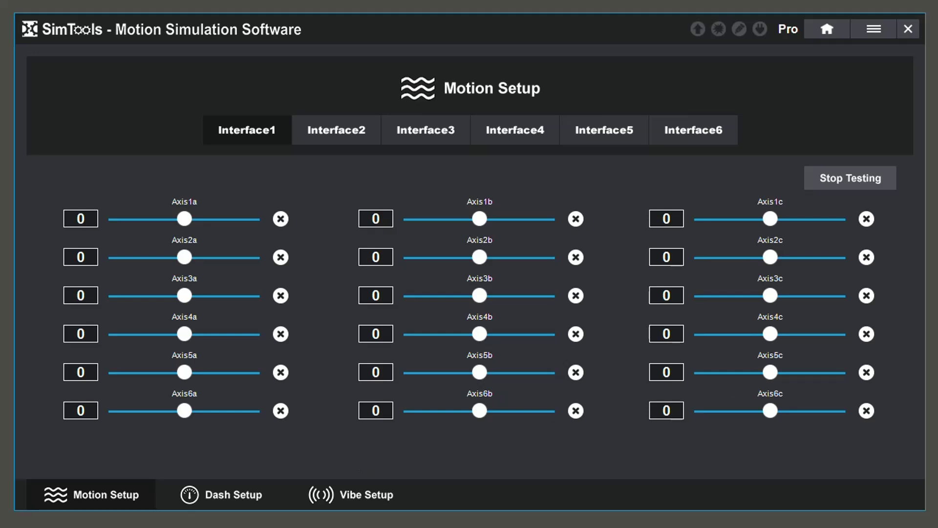
{"action": "mouse_move", "coordinate": [185, 213]}
{"action": "left_mouse_down"}
{"action": "mouse_move", "coordinate": [130, 204]}
{"action": "mouse_move", "coordinate": [254, 205]}
{"action": "mouse_move", "coordinate": [185, 206]}
{"action": "left_mouse_up"}
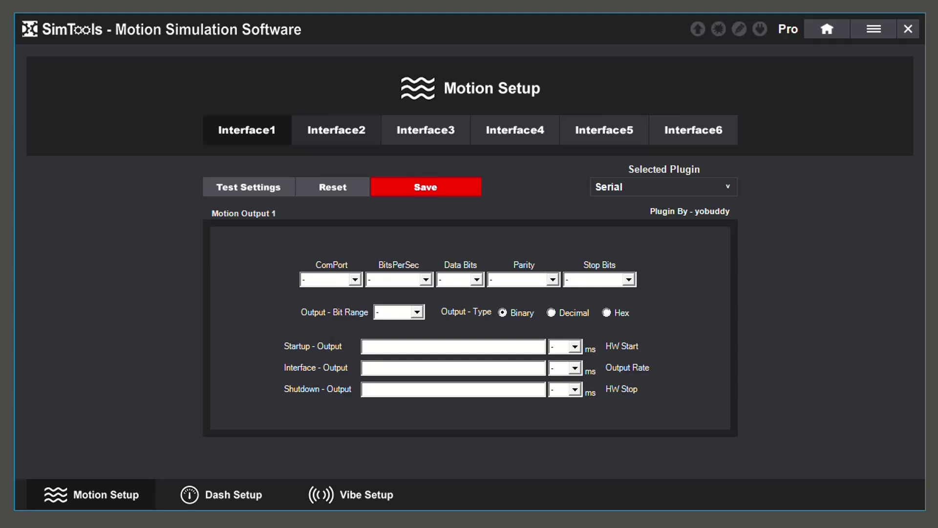
{"action": "left_click", "coordinate": [336, 130]}
{"action": "left_click", "coordinate": [426, 129]}
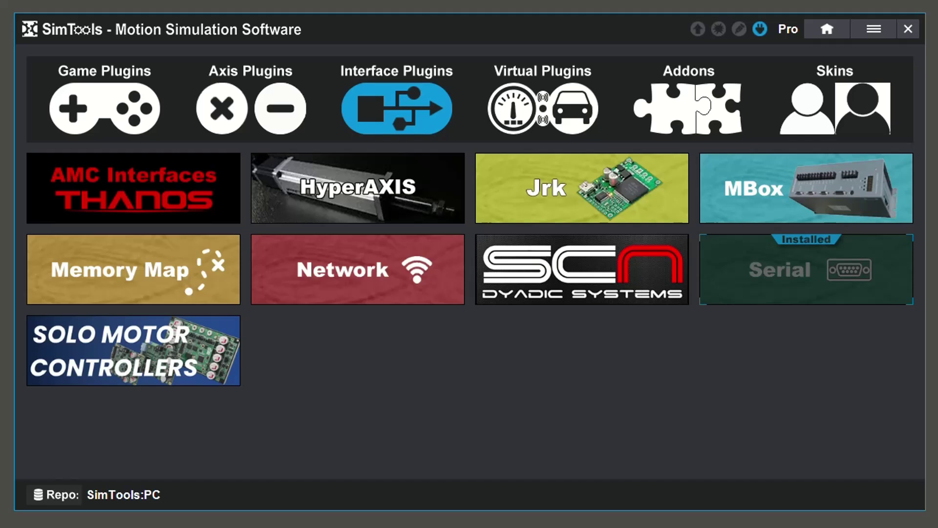
Clear the Serial plugin selection for Interface1 by choosing the empty entry.
{"action": "mouse_move", "coordinate": [806, 274]}
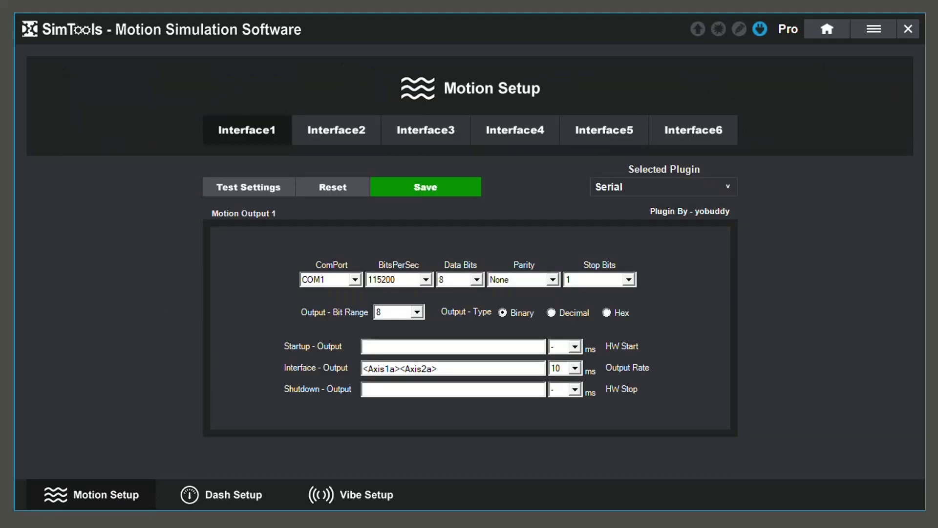
{"action": "left_click", "coordinate": [663, 187]}
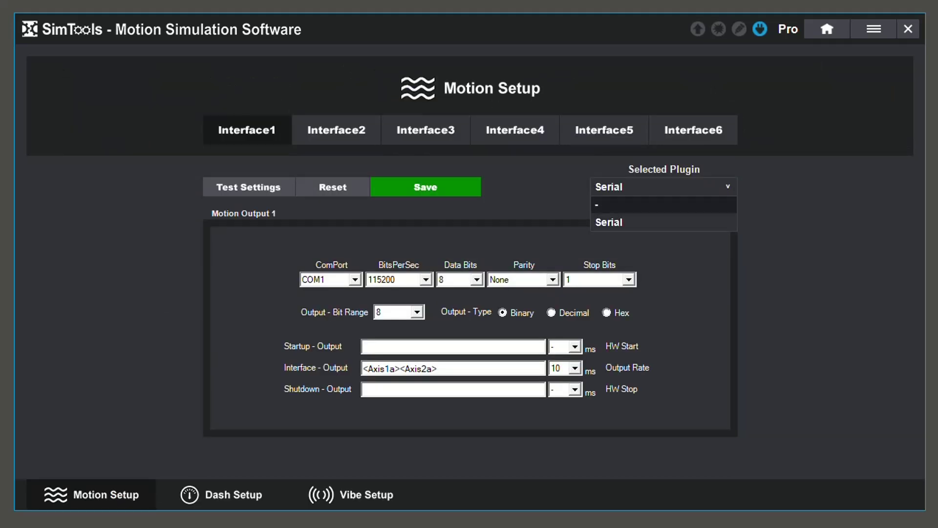
{"action": "left_click", "coordinate": [664, 205]}
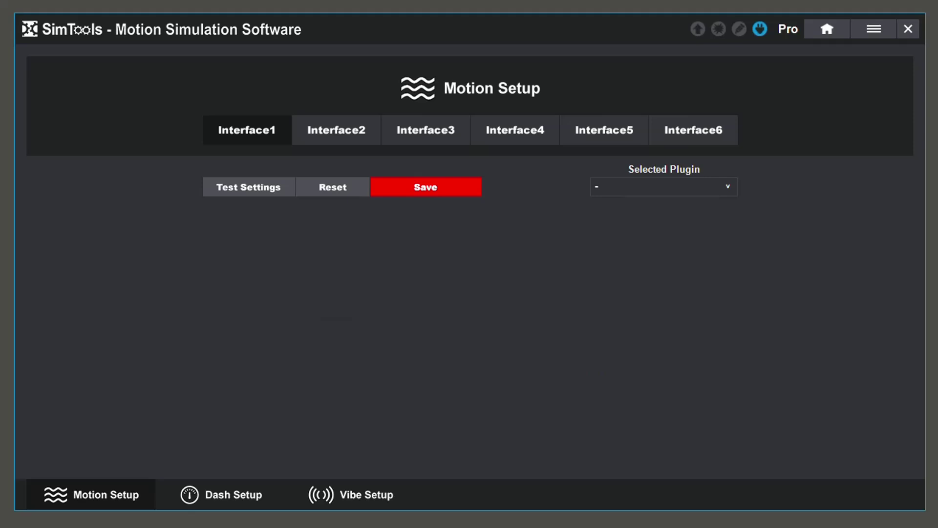